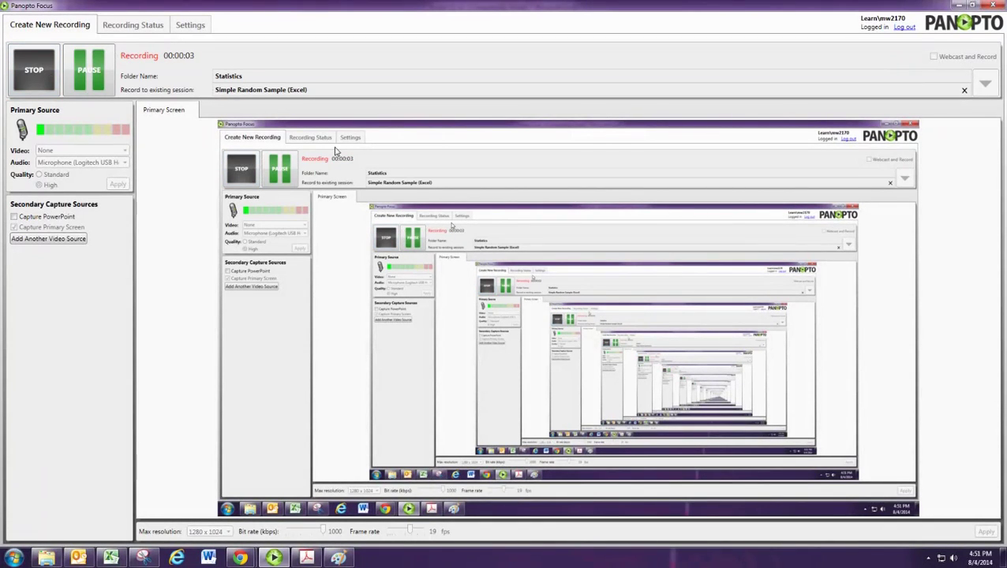
- Switch to the class roster workbook in Excel and examine its first and last rows to determine the row range
click(956, 7)
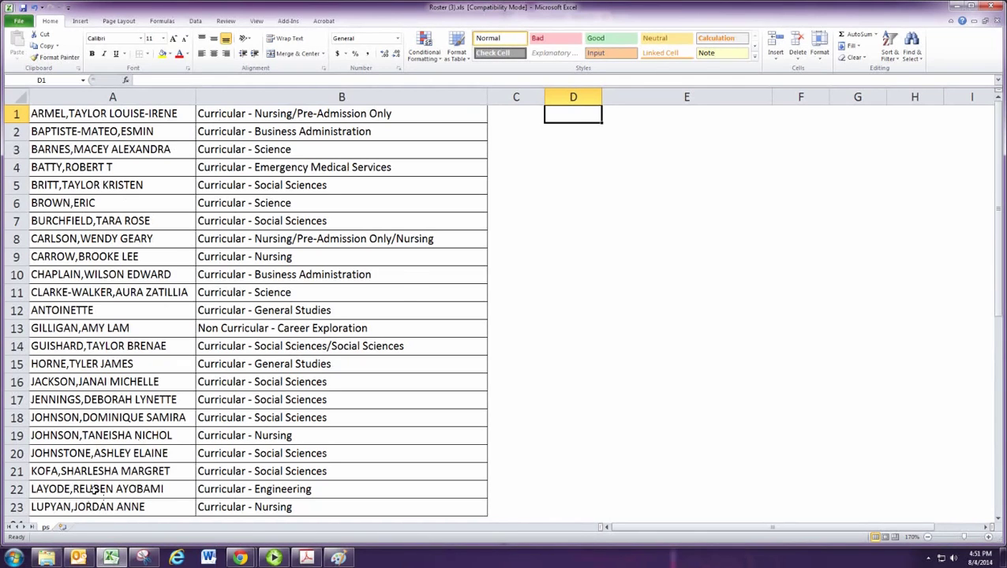
scroll(95, 489, down, 1)
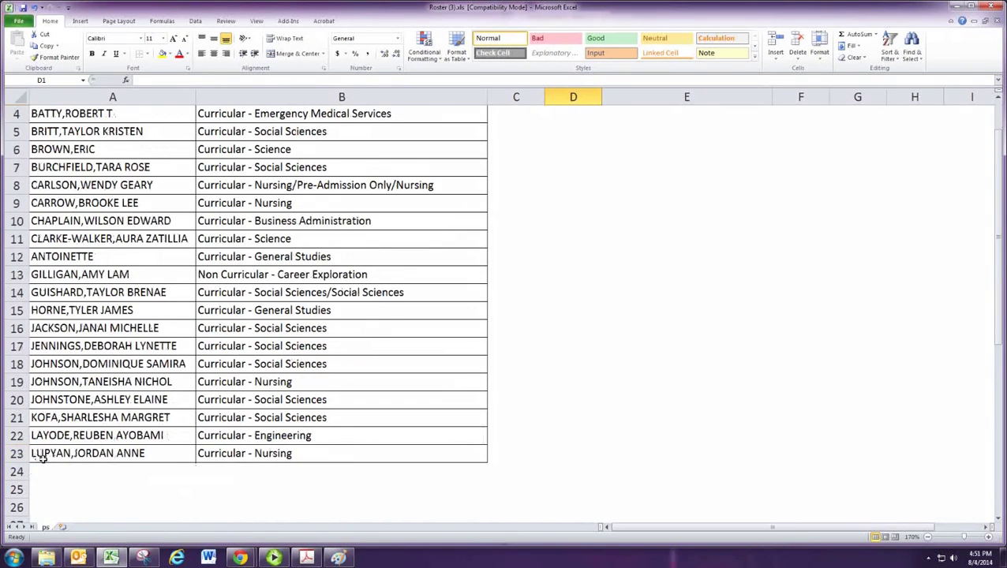
scroll(45, 454, up, 1)
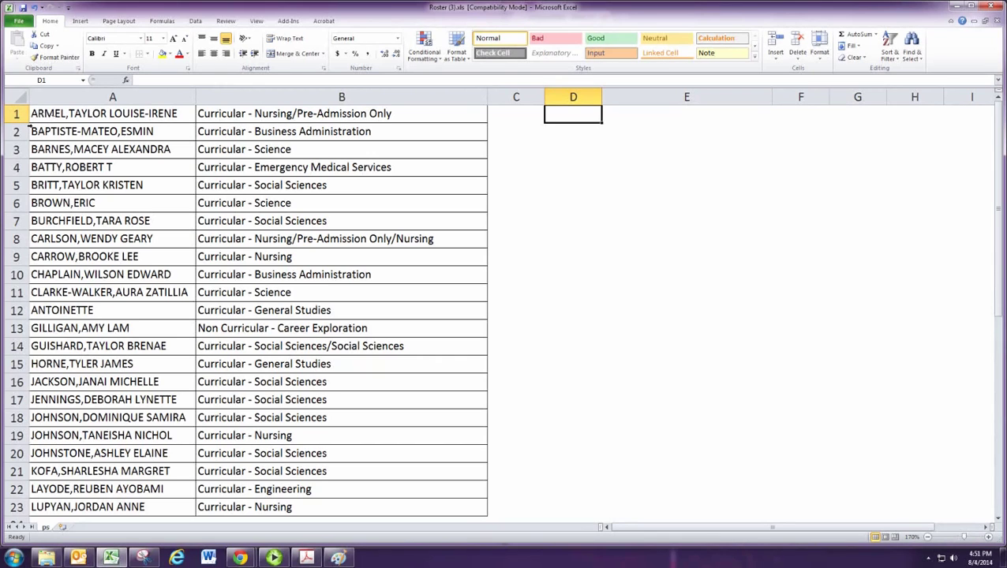
click(24, 118)
scroll(18, 184, down, 1)
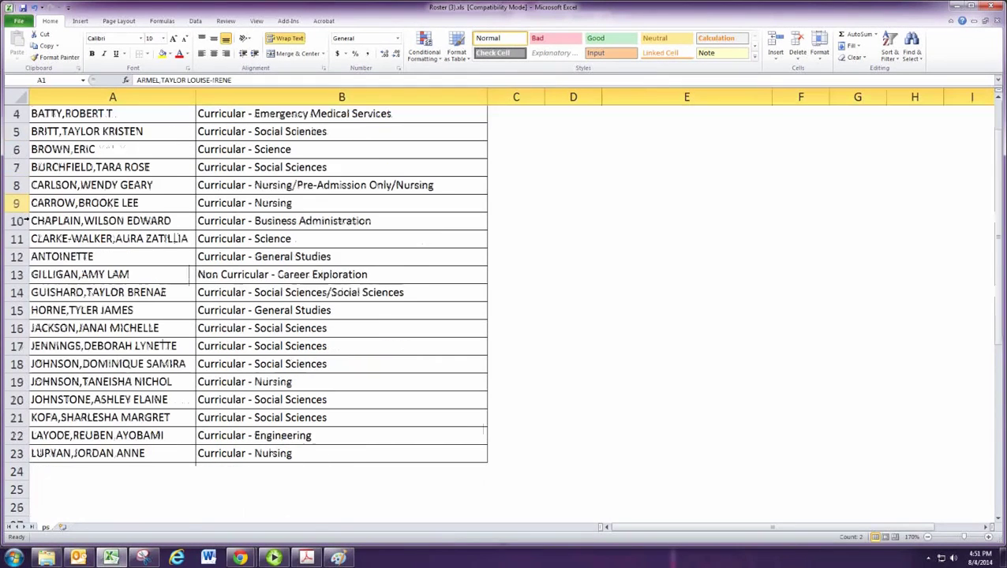
click(17, 453)
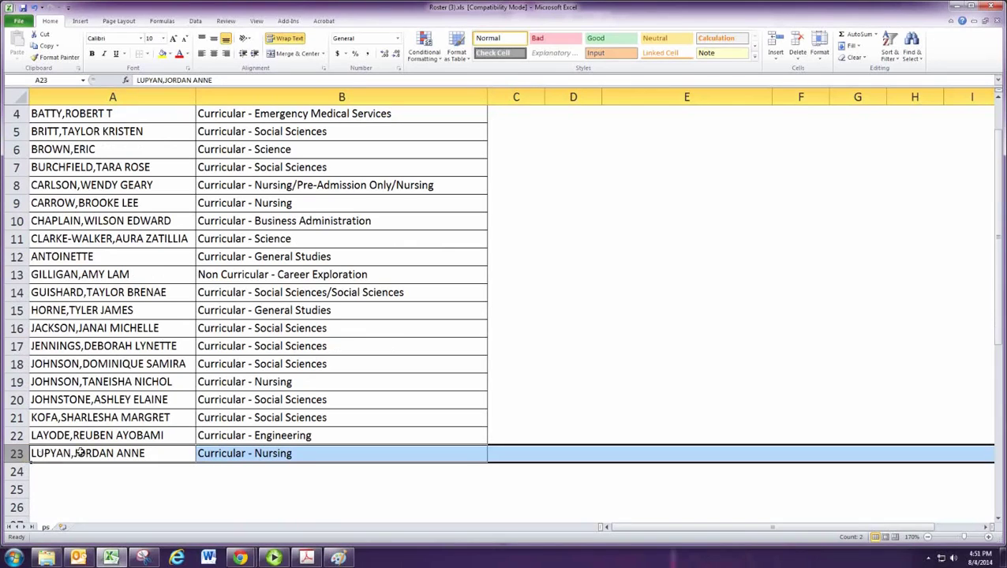
scroll(85, 451, up, 1)
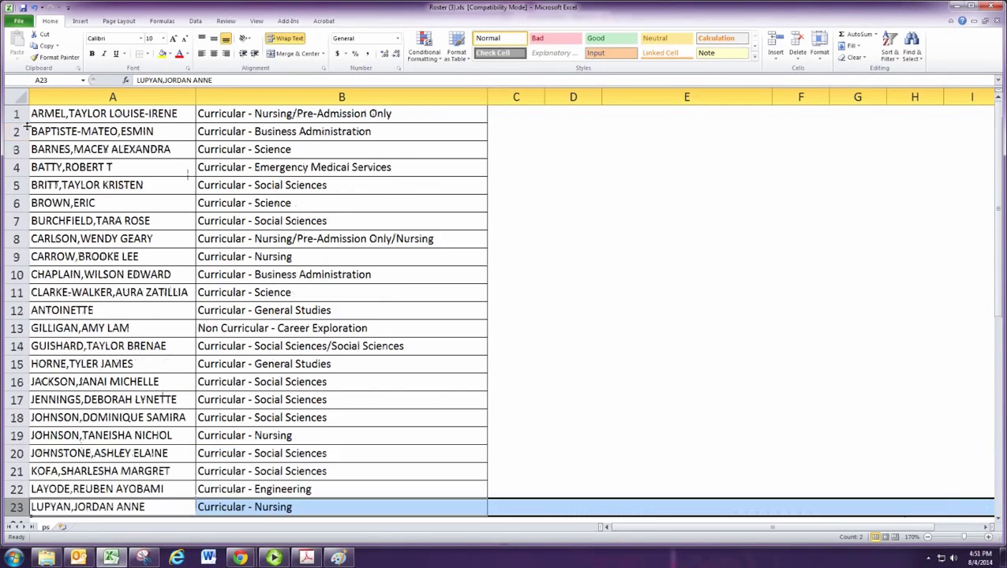
- Enter the formula =RANDBETWEEN(1,23) in cell D1, dismissing the Windows color scheme prompt without changing the scheme
click(409, 115)
click(516, 115)
click(577, 116)
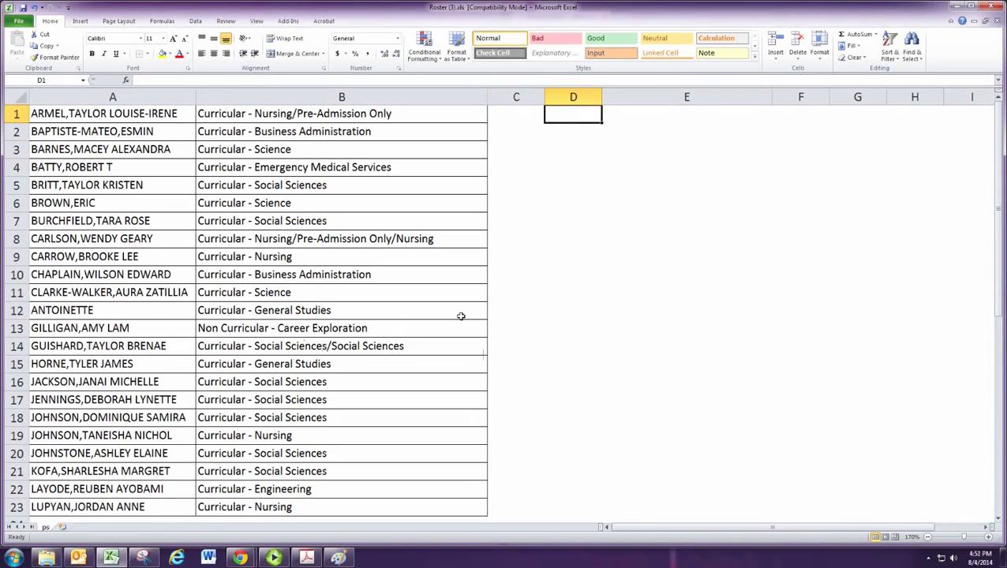
text(=)
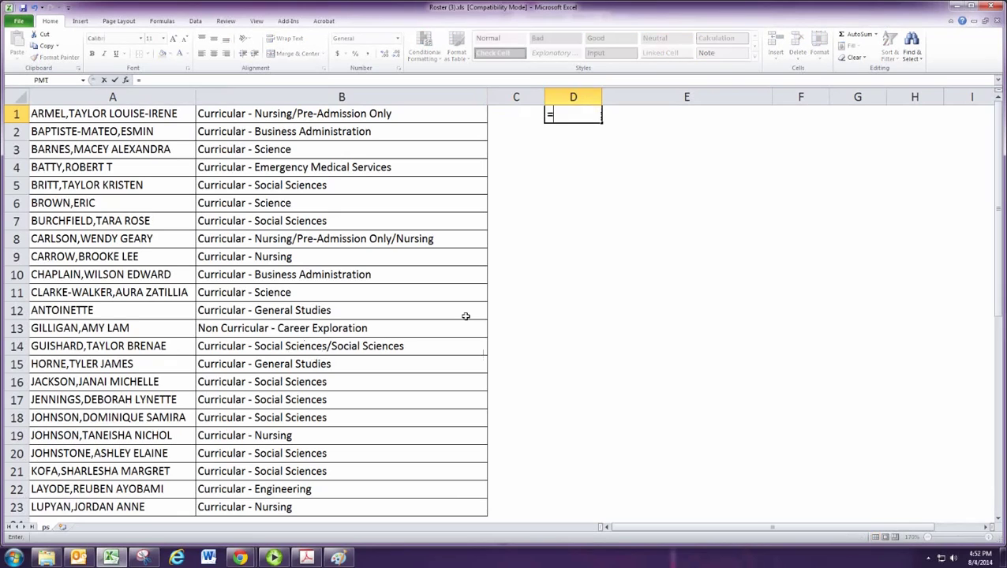
text(RAN)
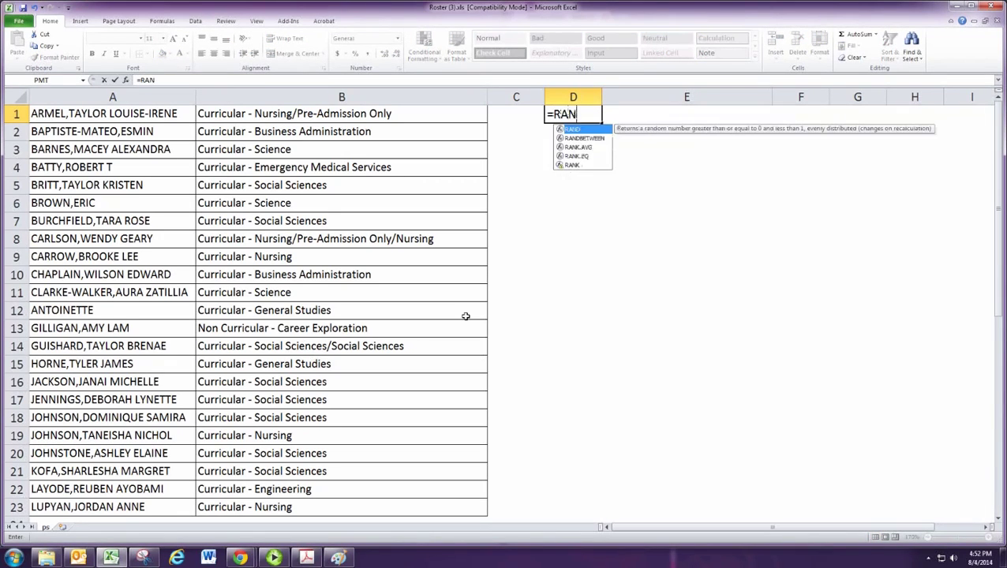
text(DBETWEEN)
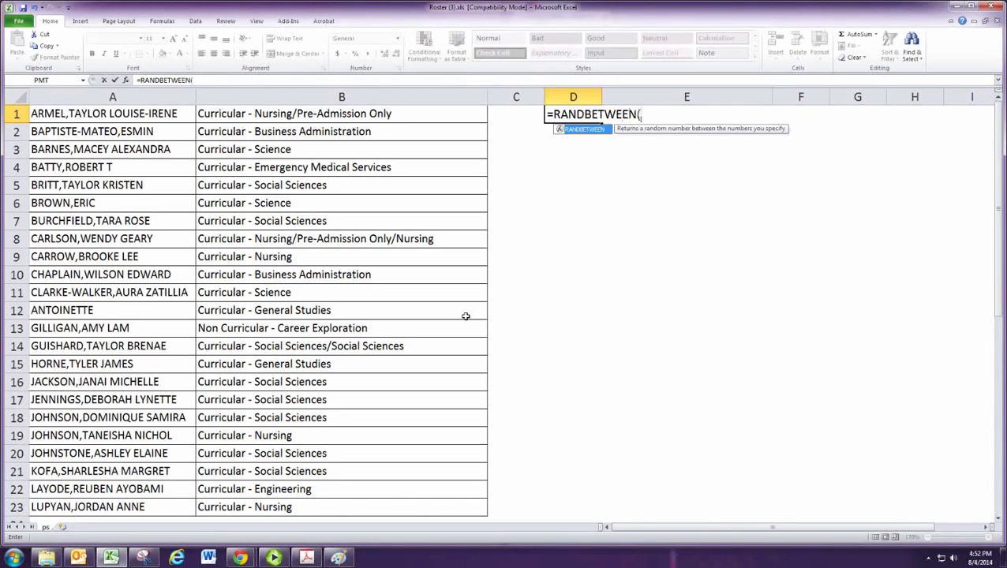
text(()
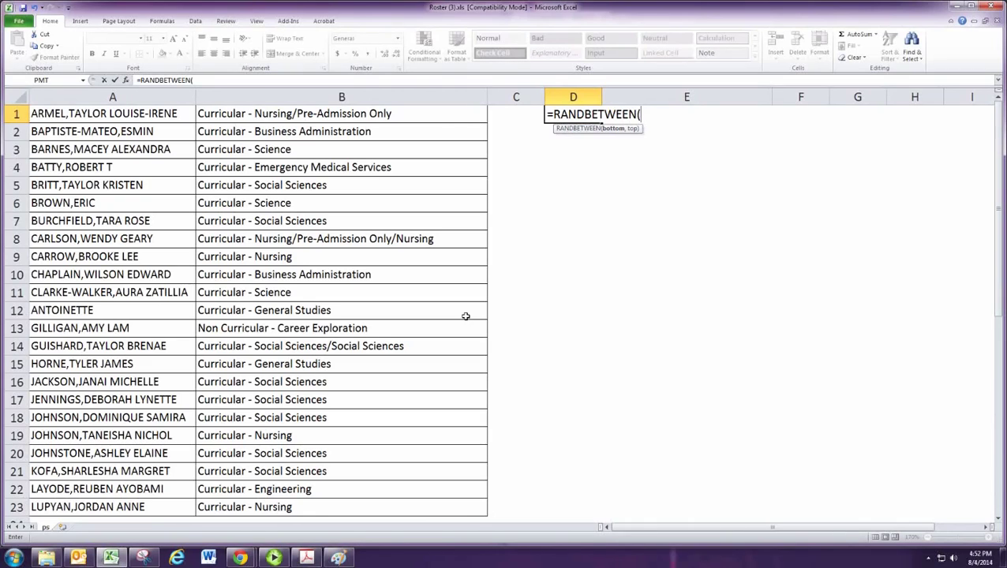
text(1,)
text(23)
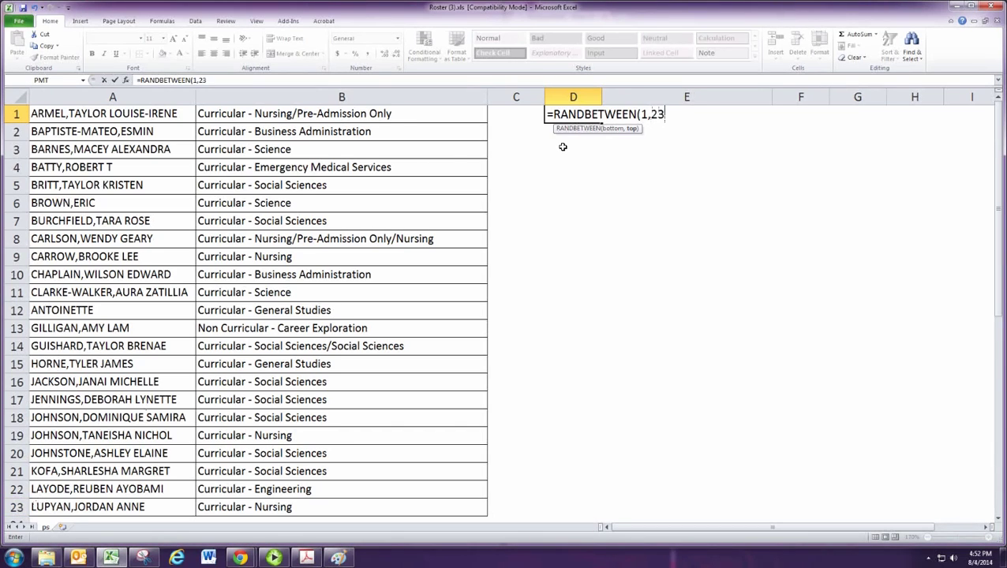
text())
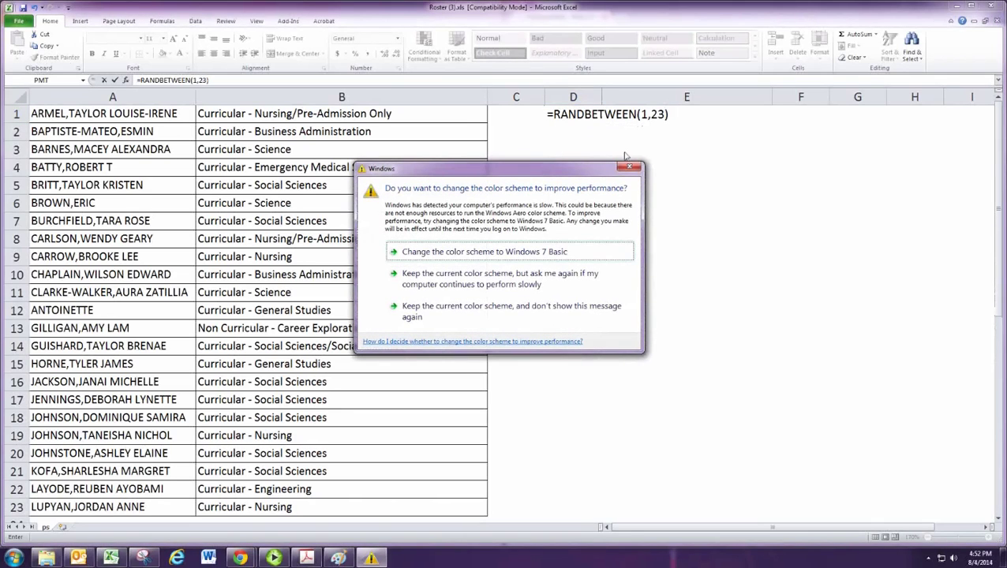
click(629, 167)
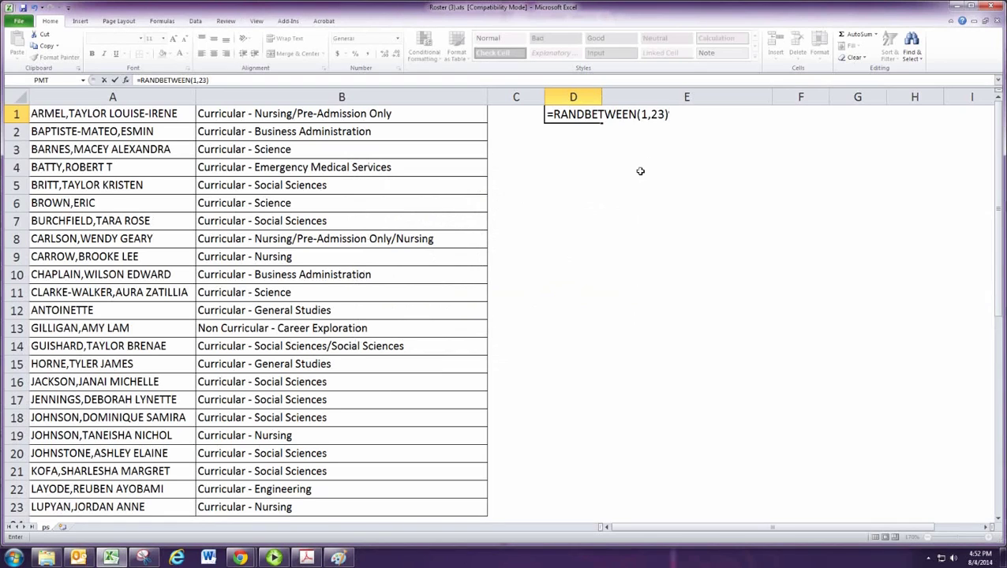
key(Return)
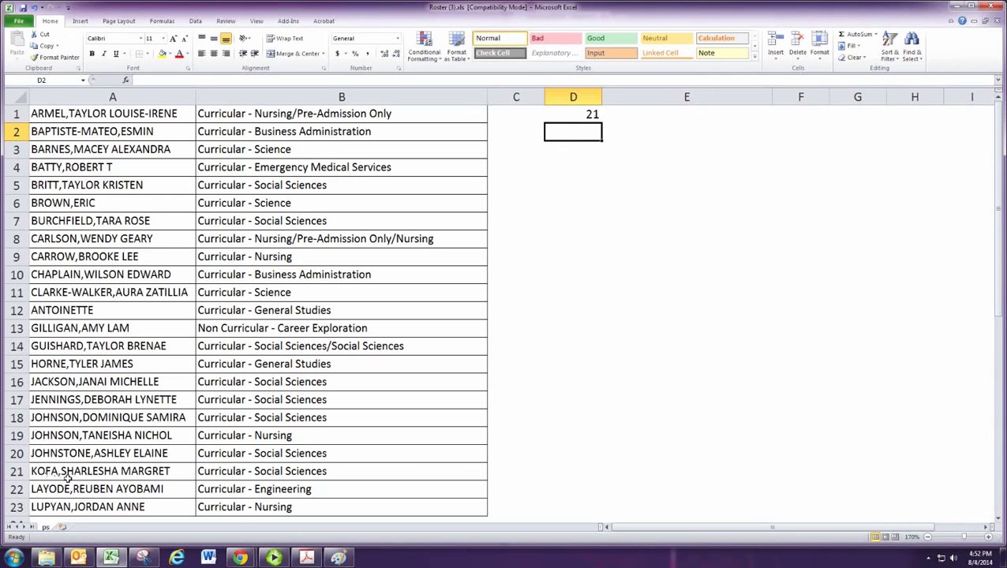
- Copy the student name in cell A21 and paste it as a value into cell E2
right_click(67, 476)
click(88, 314)
click(635, 147)
click(636, 133)
right_click(634, 131)
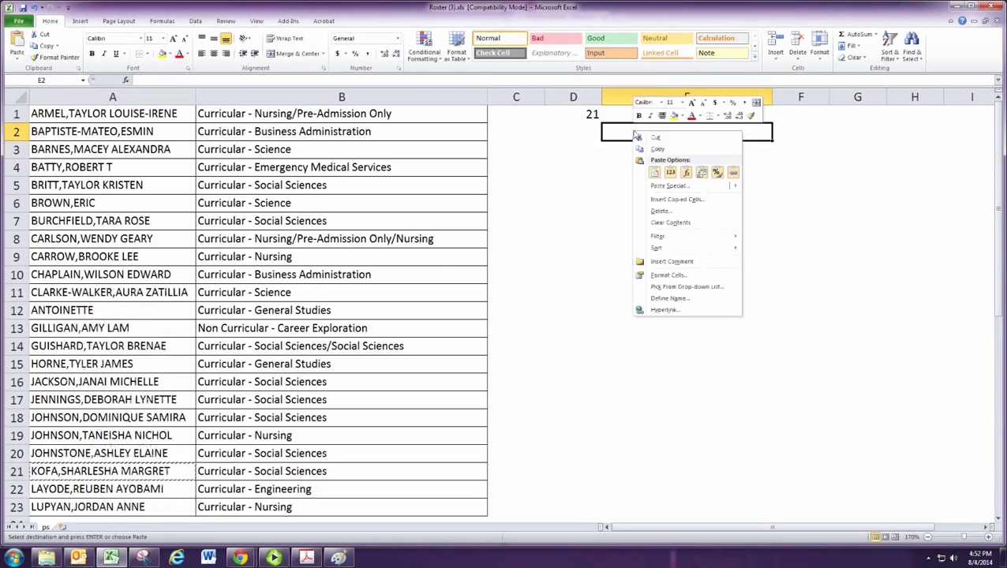
click(670, 172)
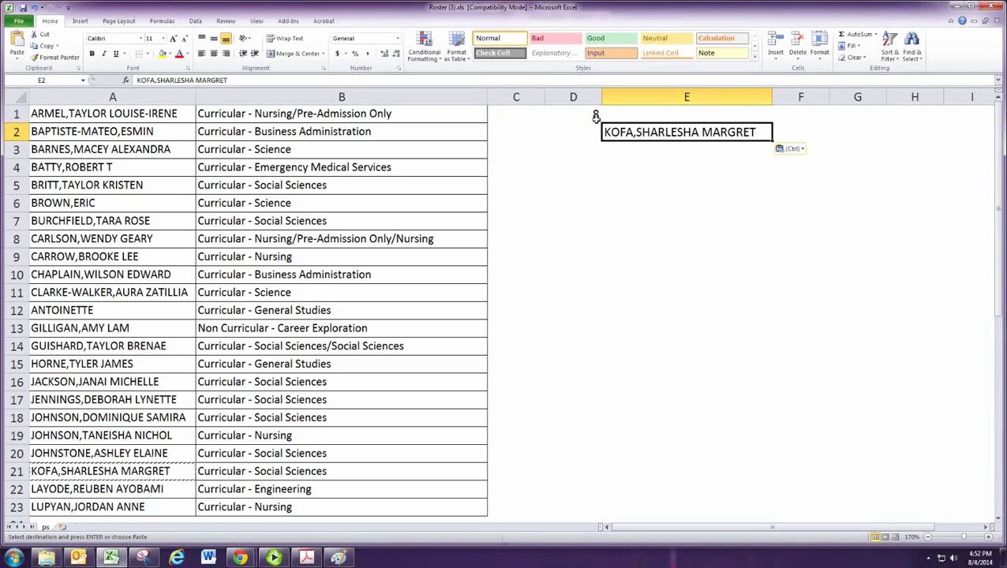
- Copy the student name in cell A8 and paste it as a value into cell E3
click(52, 240)
right_click(70, 244)
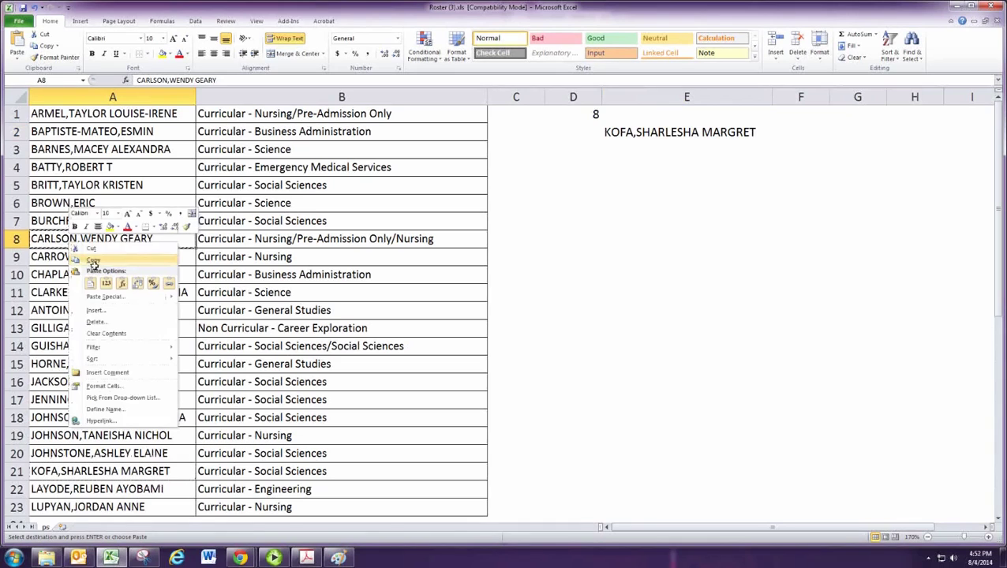
click(89, 267)
click(603, 151)
right_click(623, 150)
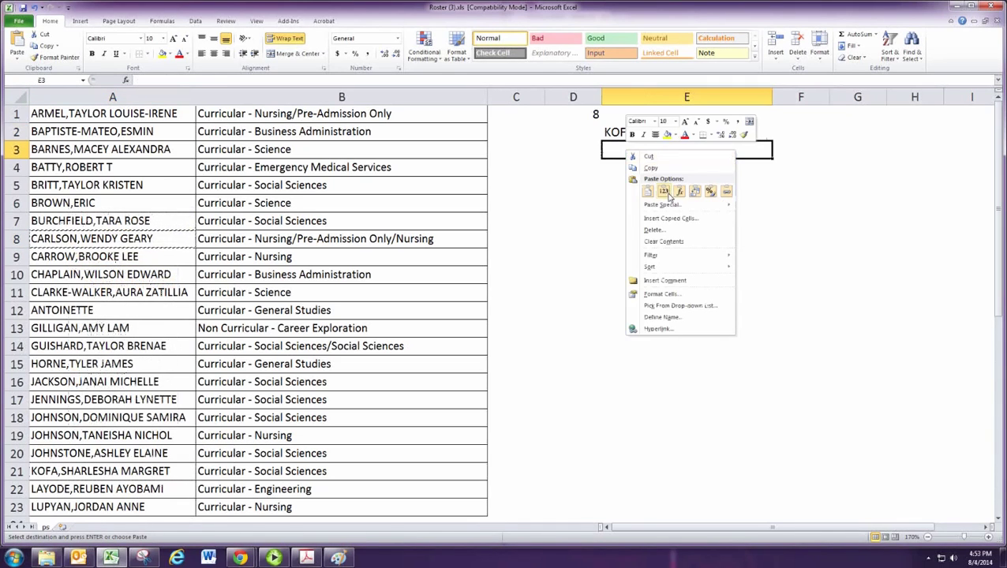
click(665, 194)
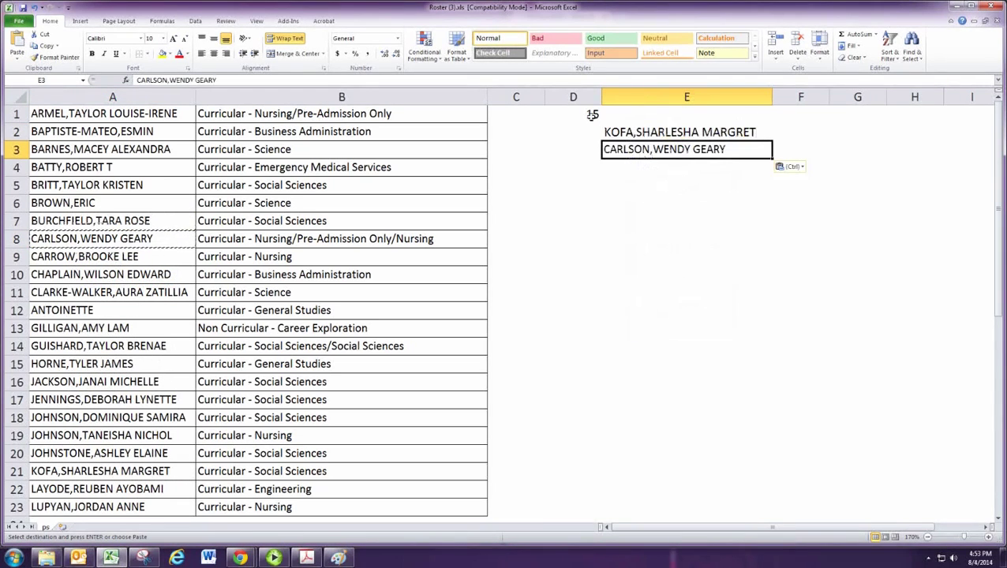
- Copy the student name in cell A15 and paste it as a value into cell E4
click(74, 367)
right_click(73, 369)
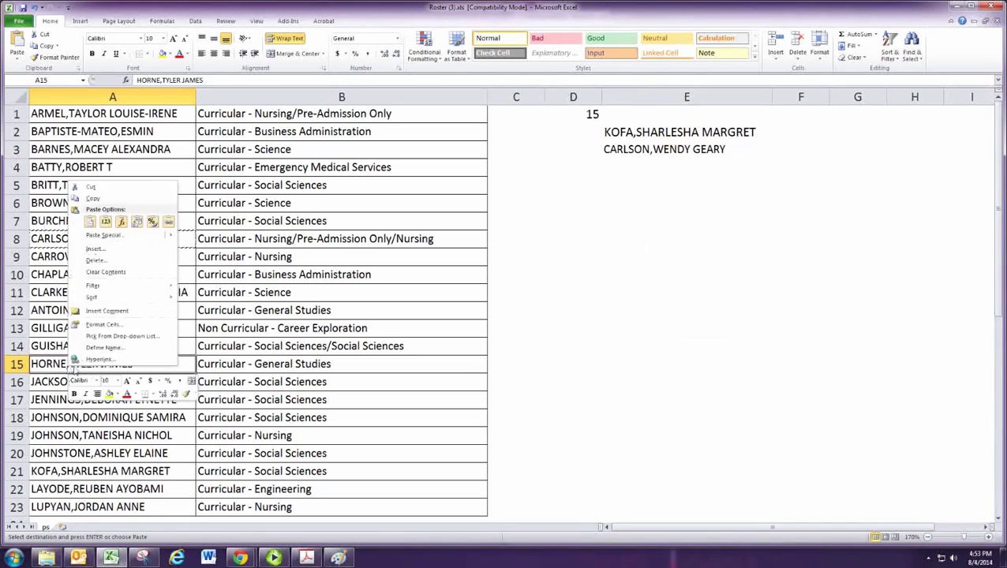
click(92, 199)
click(647, 168)
right_click(647, 169)
click(665, 194)
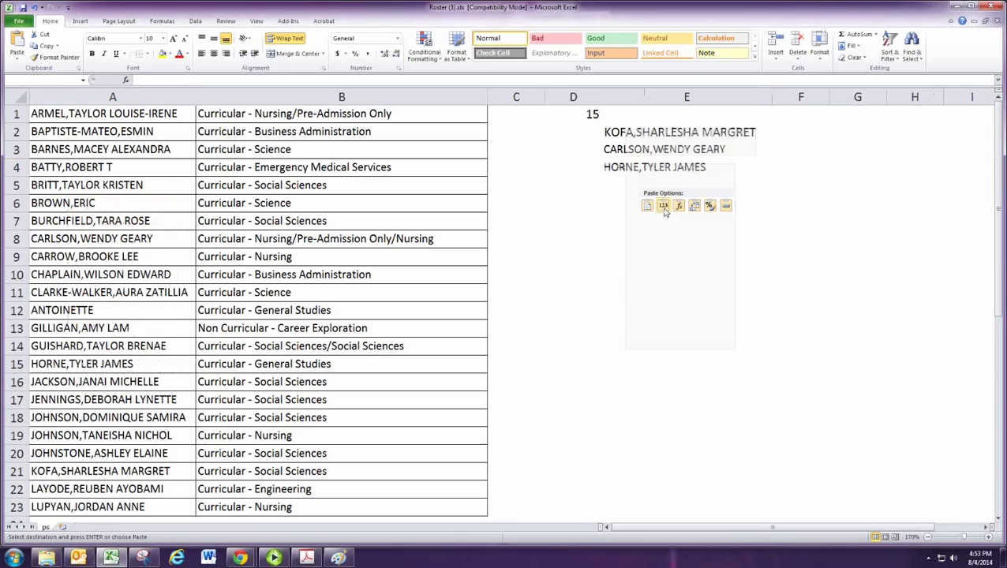
- Copy the student name in cell A10 and paste it as a value into cell E5
click(78, 278)
right_click(77, 278)
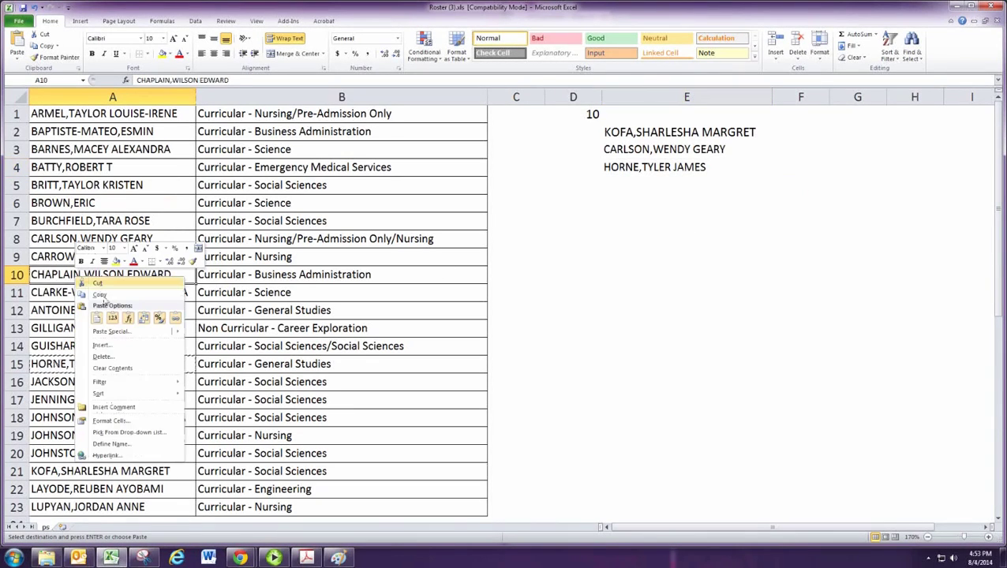
click(107, 295)
click(615, 185)
right_click(615, 186)
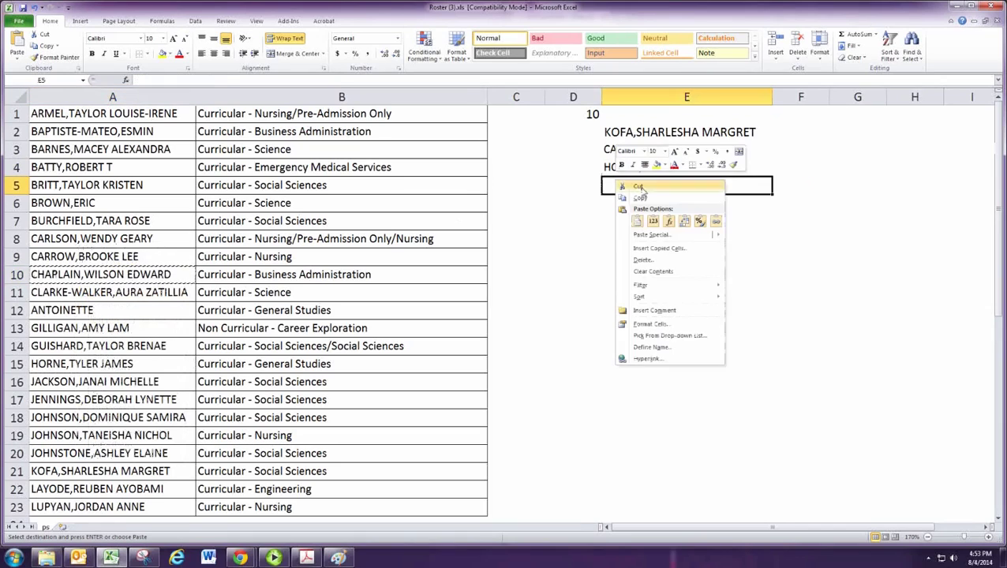
click(656, 219)
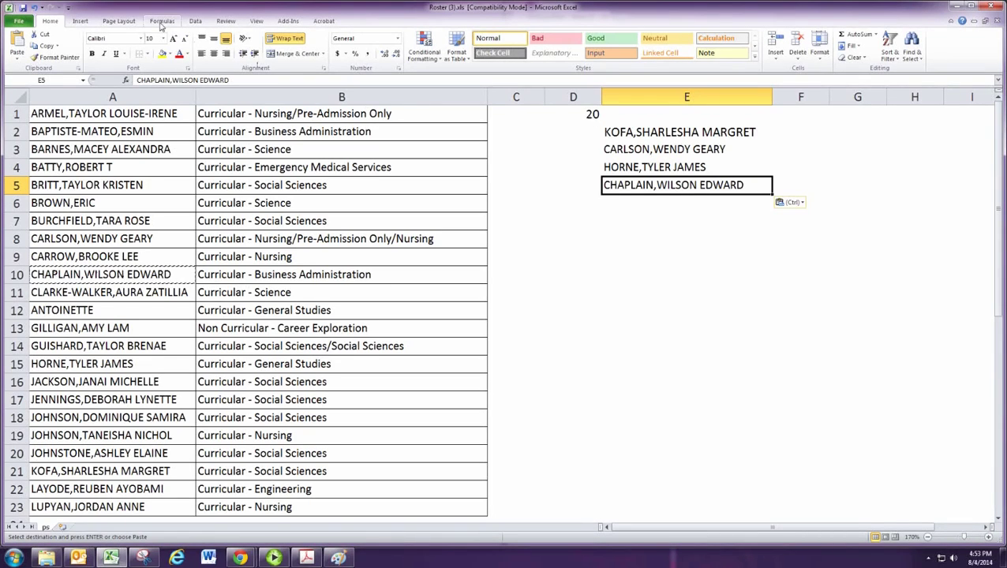
- Recalculate the workbook repeatedly with Calculate Now to generate new random numbers in cell D1
click(161, 22)
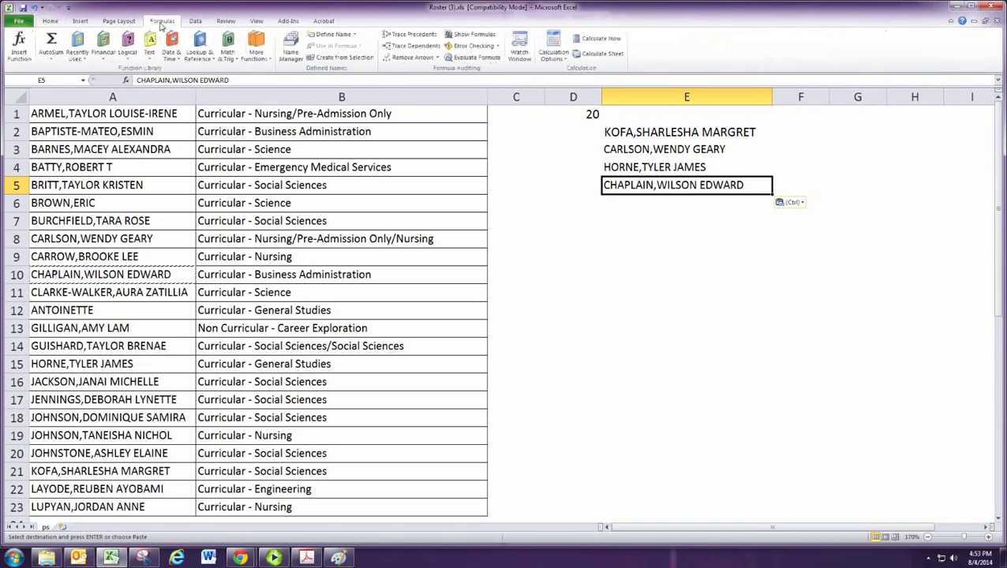
click(605, 43)
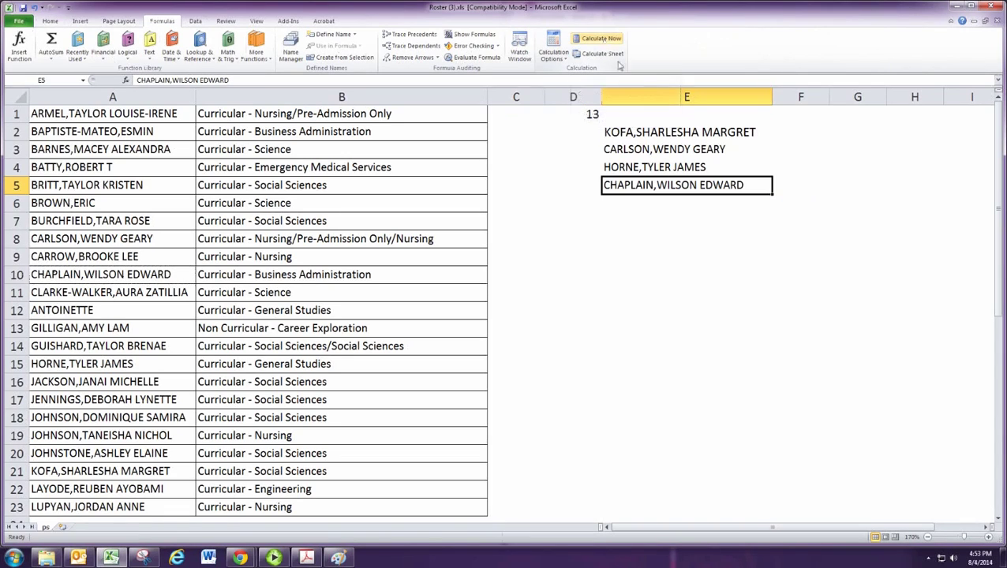
click(607, 41)
click(607, 41)
click(607, 41)
click(607, 41)
click(607, 41)
click(607, 41)
click(608, 41)
click(608, 41)
click(607, 41)
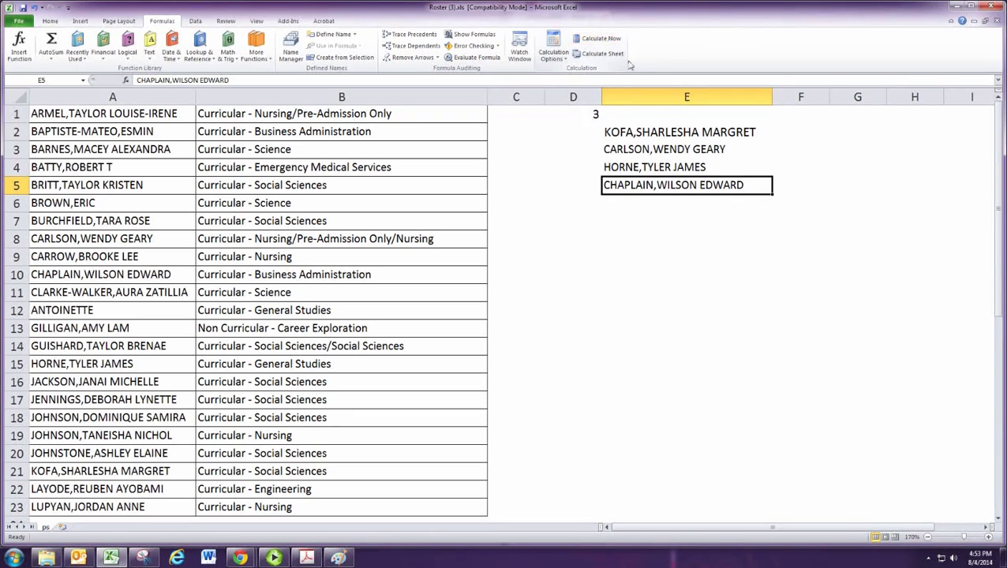